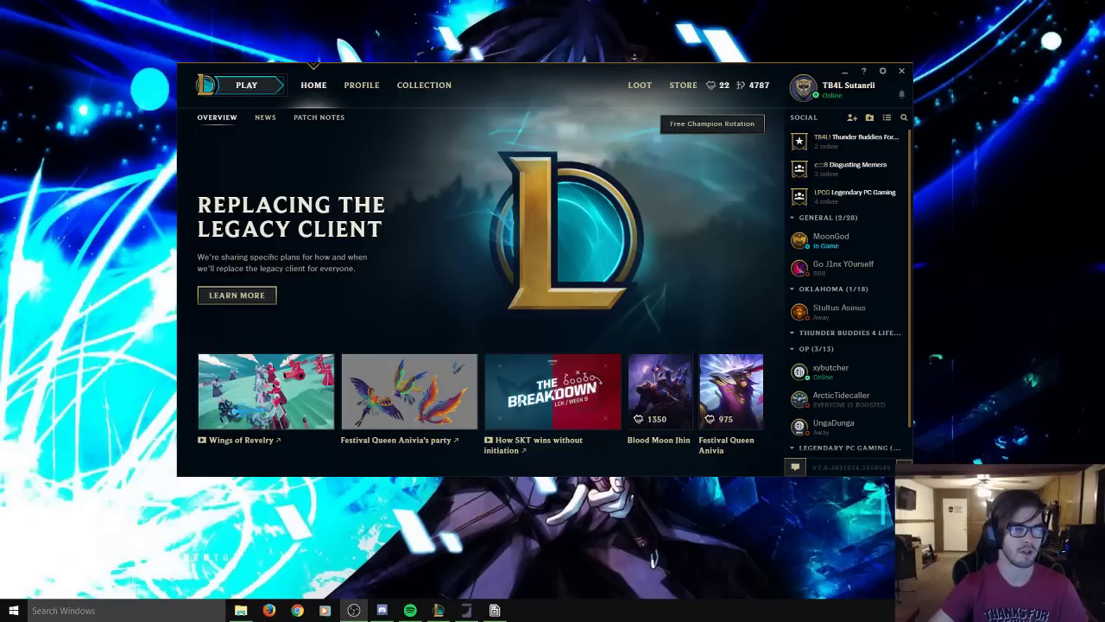
- Shrink the OBS window and scroll the Sound playback devices down to Realtek Digital Output
{"action": "key", "text": "alt+Tab"}
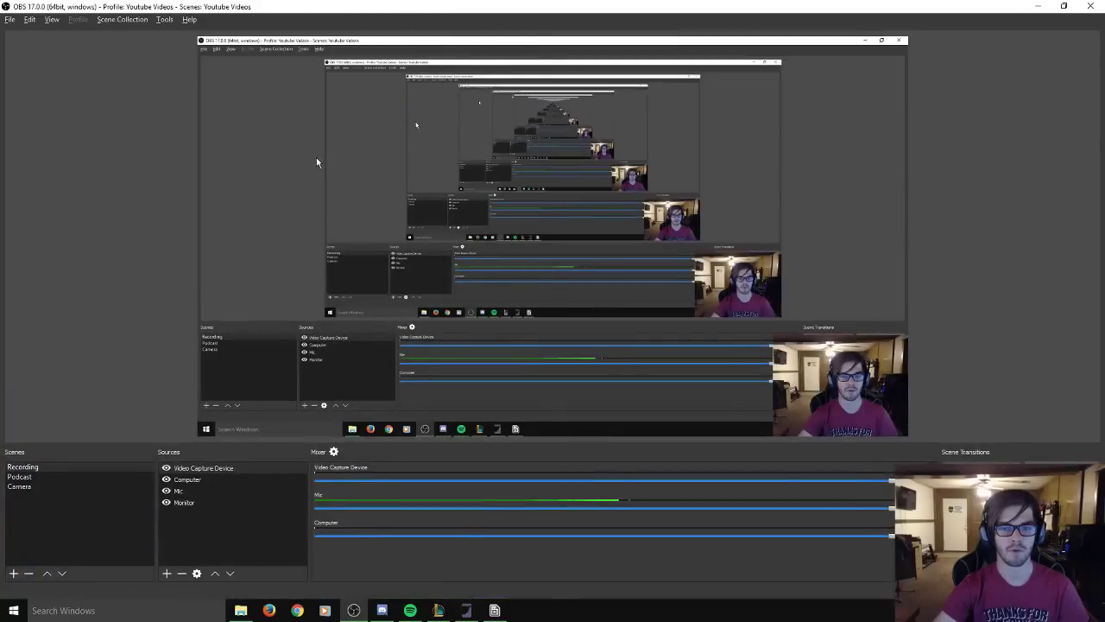
{"action": "left_click_drag", "start_coordinate": [436, 6], "coordinate": [525, 19]}
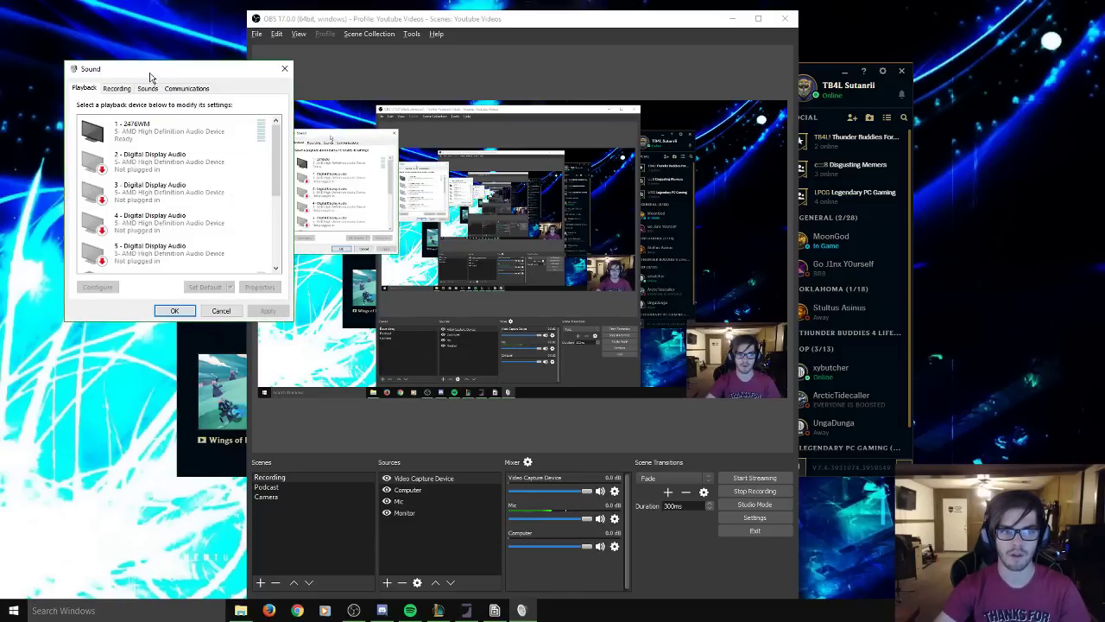
{"action": "left_click_drag", "start_coordinate": [149, 76], "coordinate": [350, 91]}
{"action": "scroll", "coordinate": [388, 173], "scroll_direction": "down", "scroll_amount": 2}
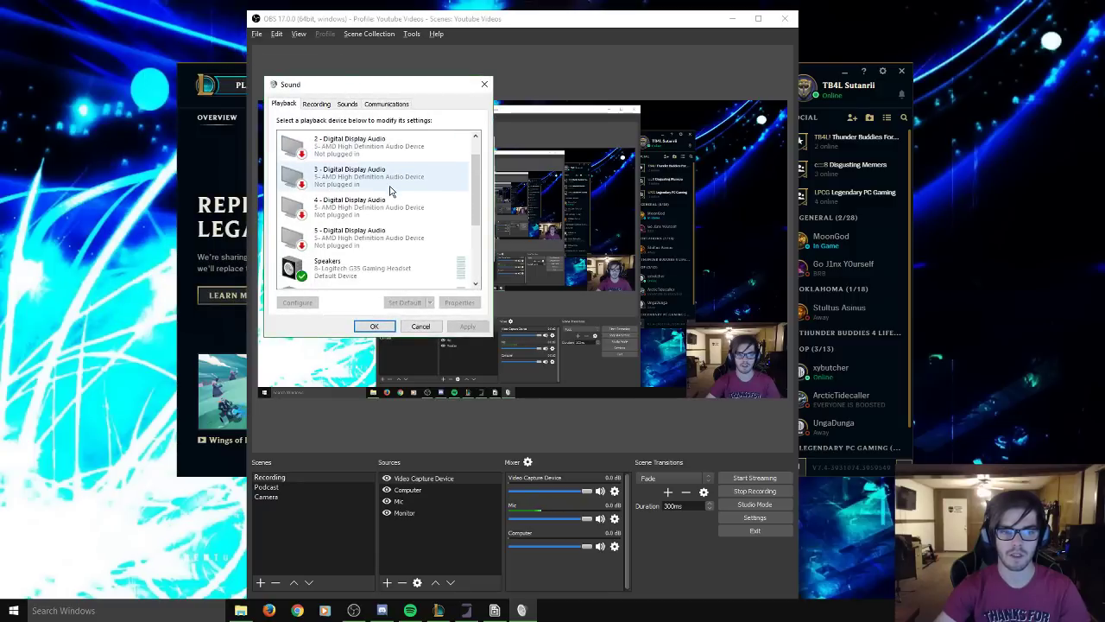
{"action": "scroll", "coordinate": [390, 190], "scroll_direction": "down", "scroll_amount": 4}
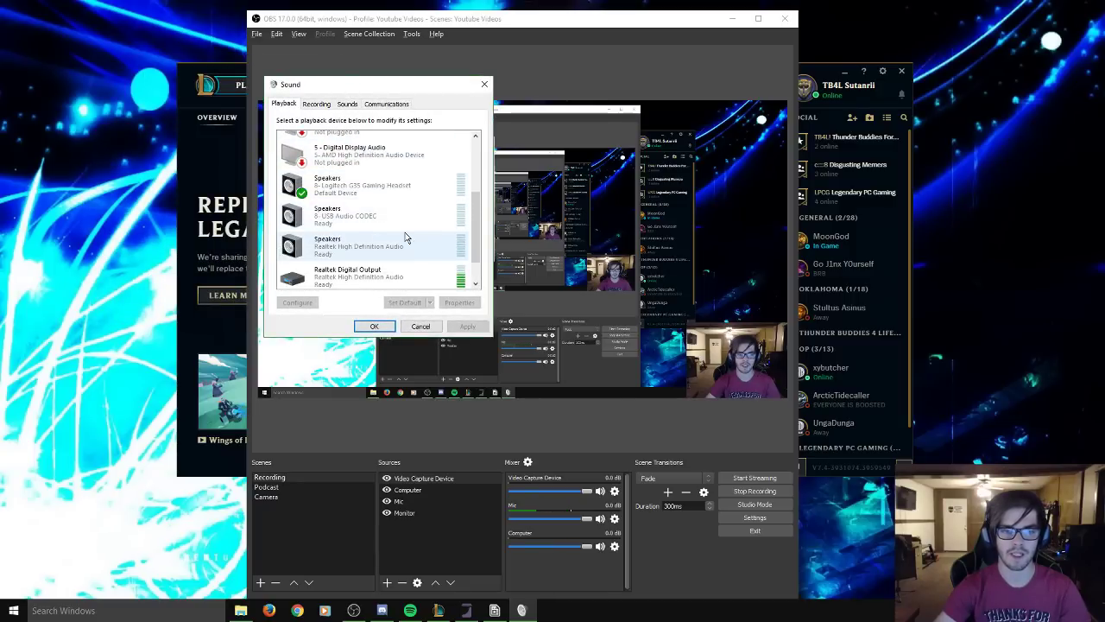
{"action": "scroll", "coordinate": [388, 241], "scroll_direction": "down", "scroll_amount": 1}
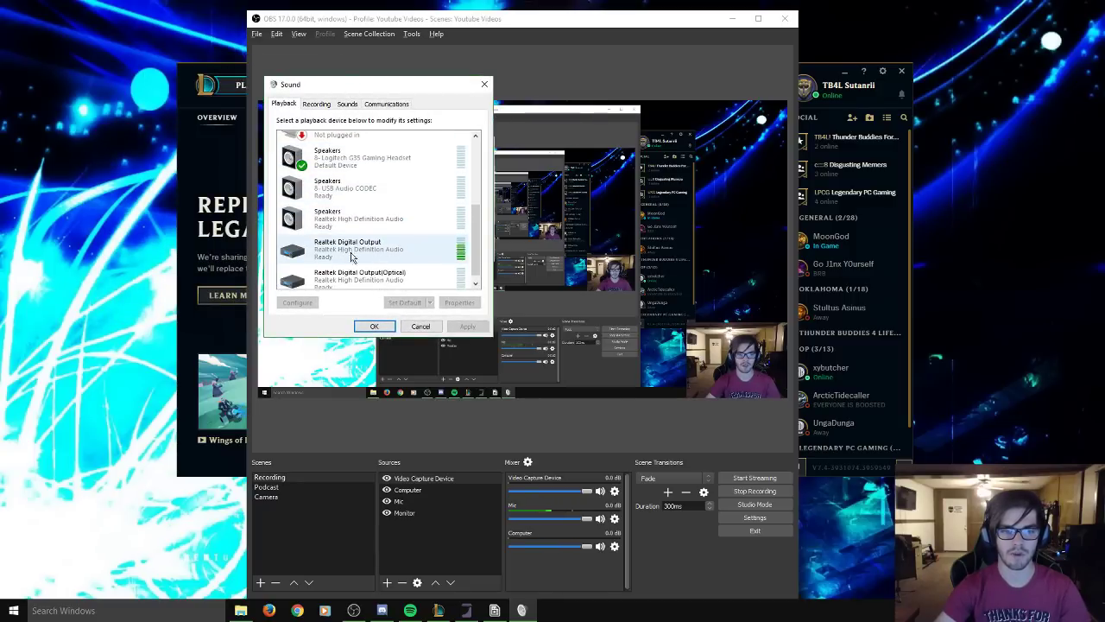
{"action": "scroll", "coordinate": [351, 255], "scroll_direction": "down", "scroll_amount": 1}
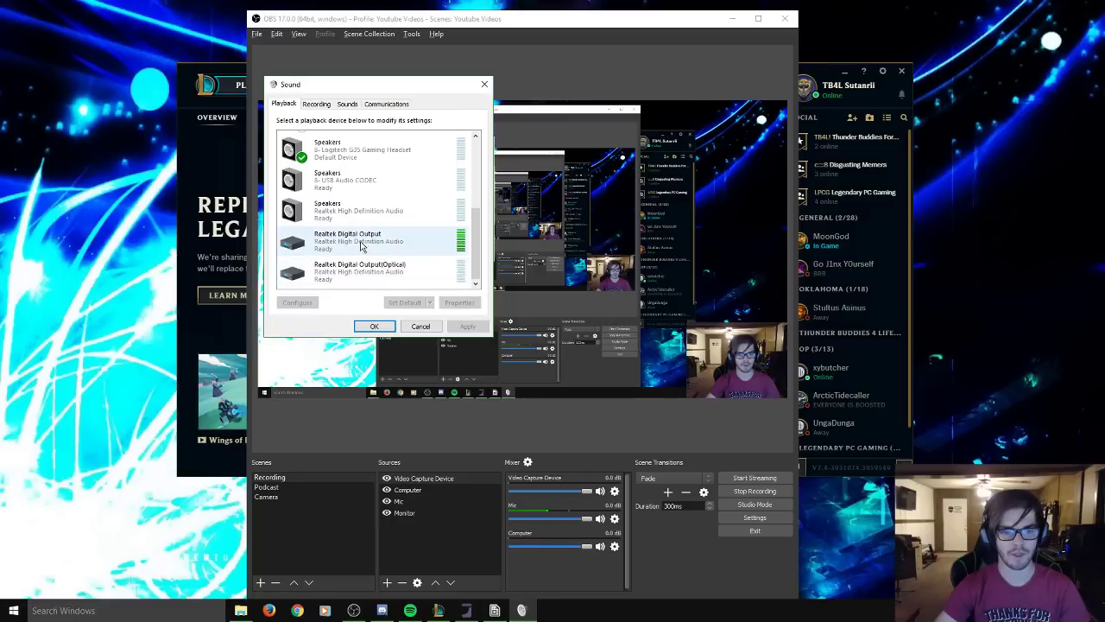
{"action": "left_click", "coordinate": [374, 326]}
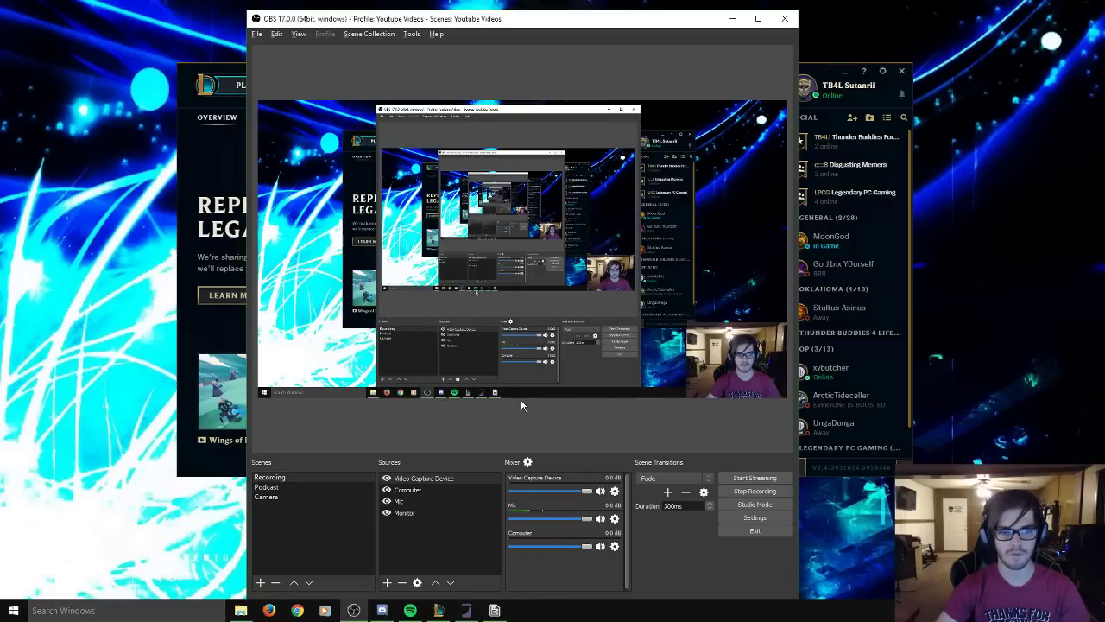
{"action": "left_click", "coordinate": [759, 519]}
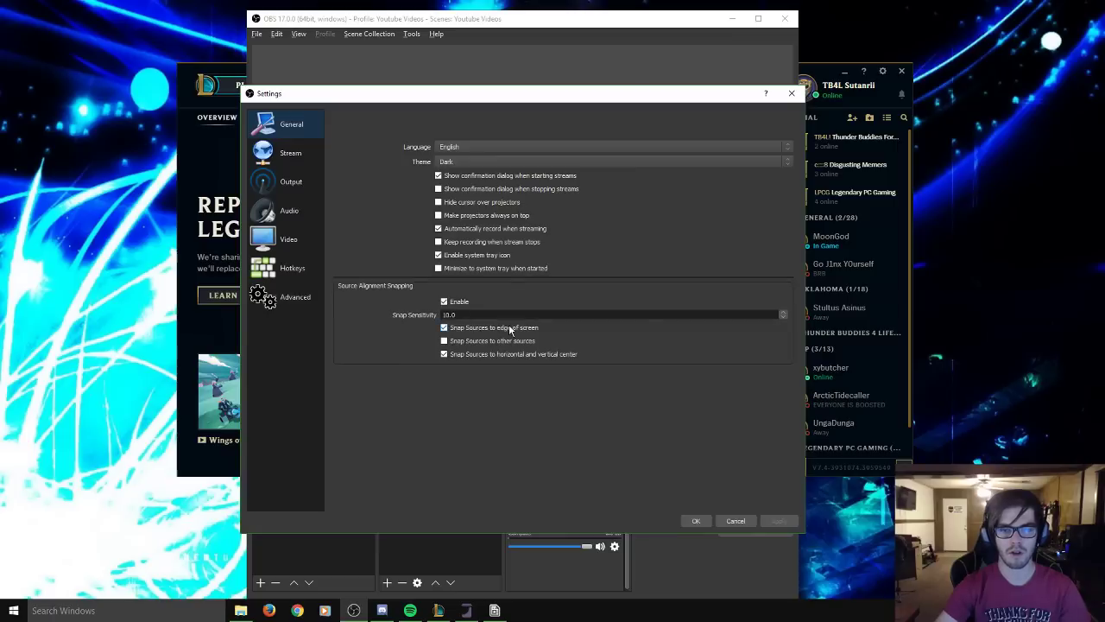
{"action": "left_click", "coordinate": [290, 207]}
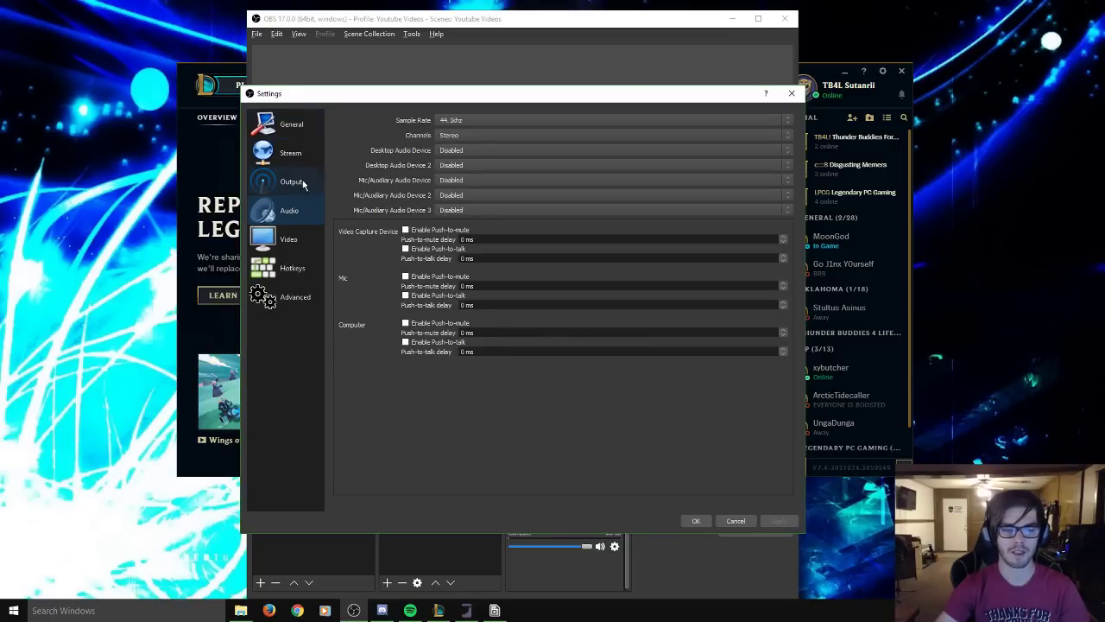
{"action": "left_click", "coordinate": [460, 153]}
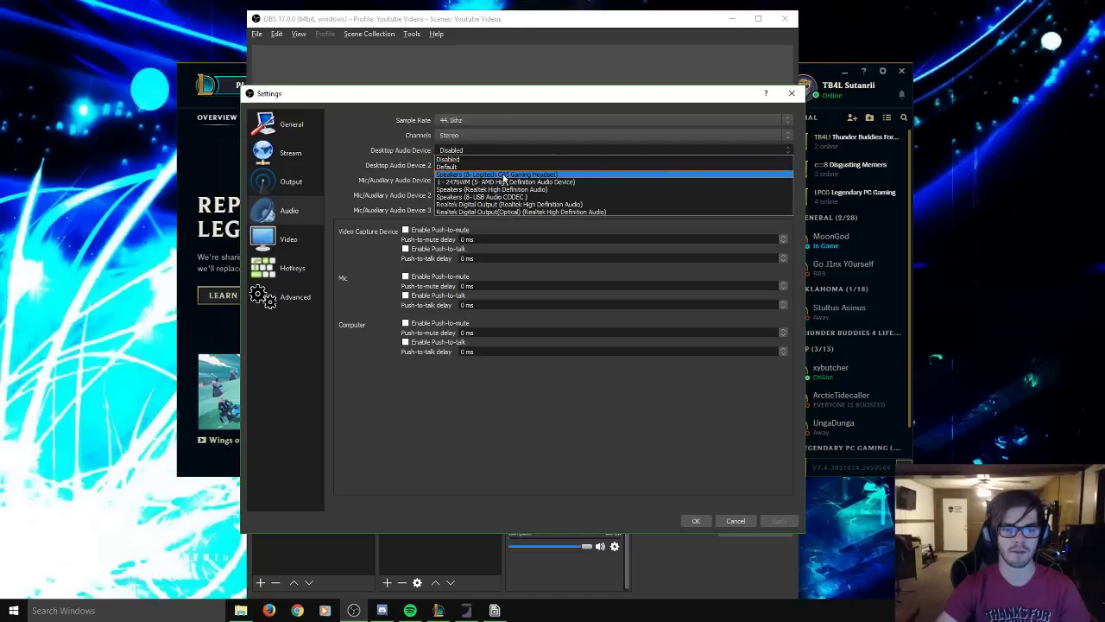
{"action": "left_click", "coordinate": [335, 152]}
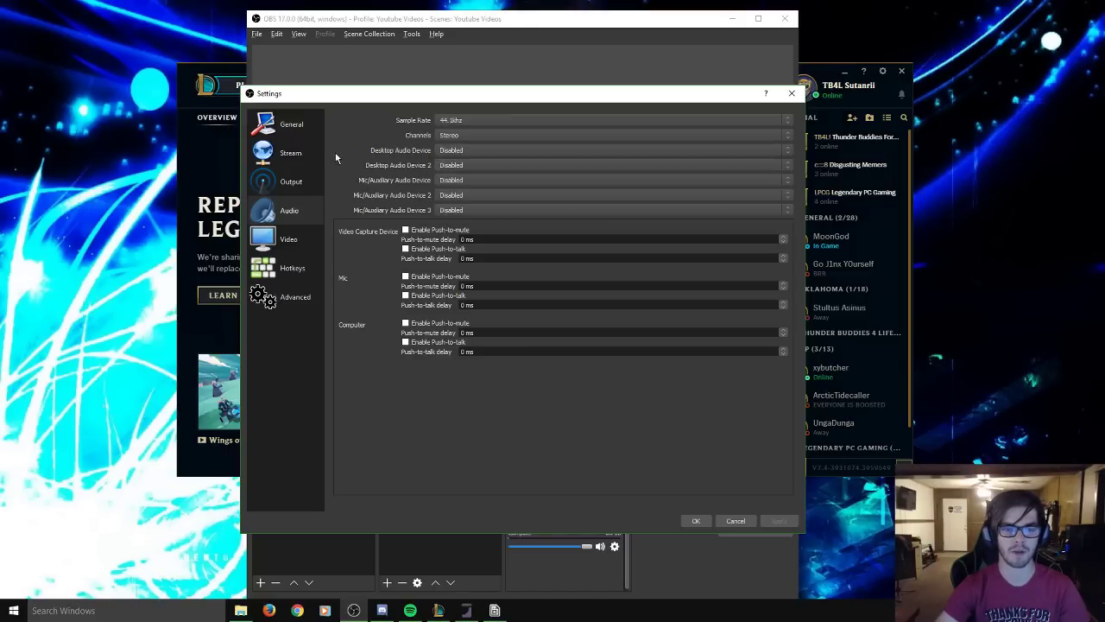
{"action": "left_click", "coordinate": [456, 167]}
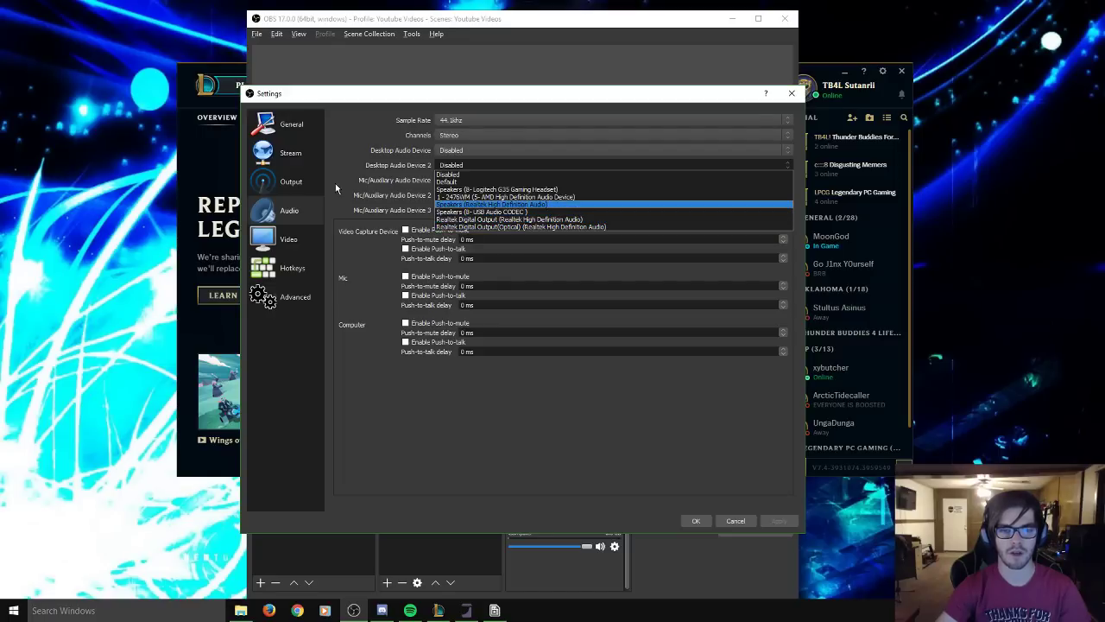
{"action": "left_click", "coordinate": [488, 174]}
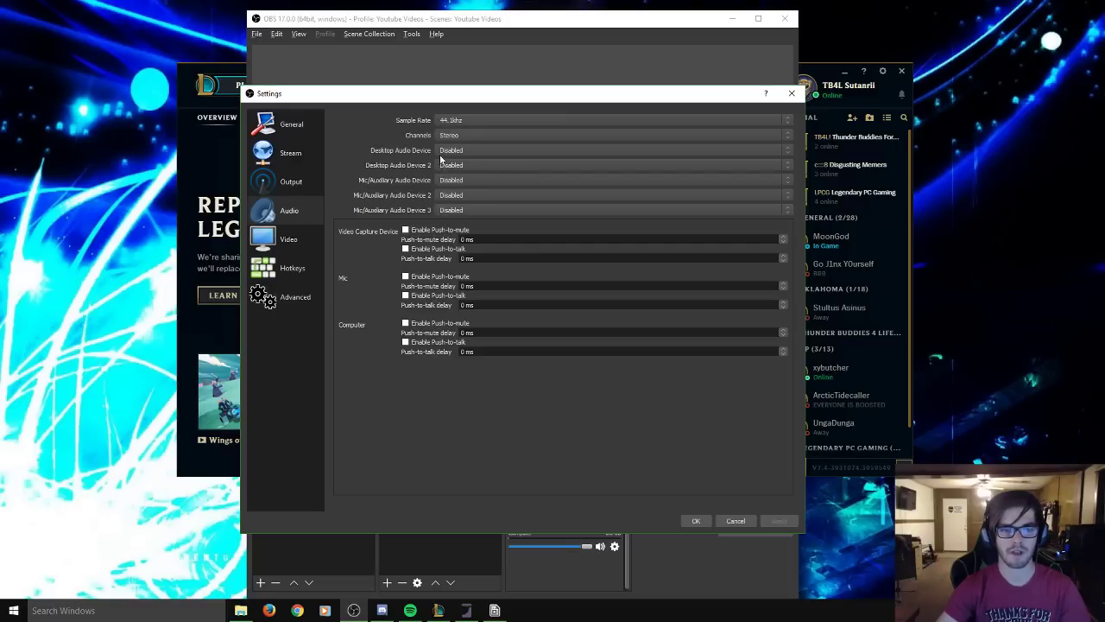
{"action": "left_click", "coordinate": [453, 179]}
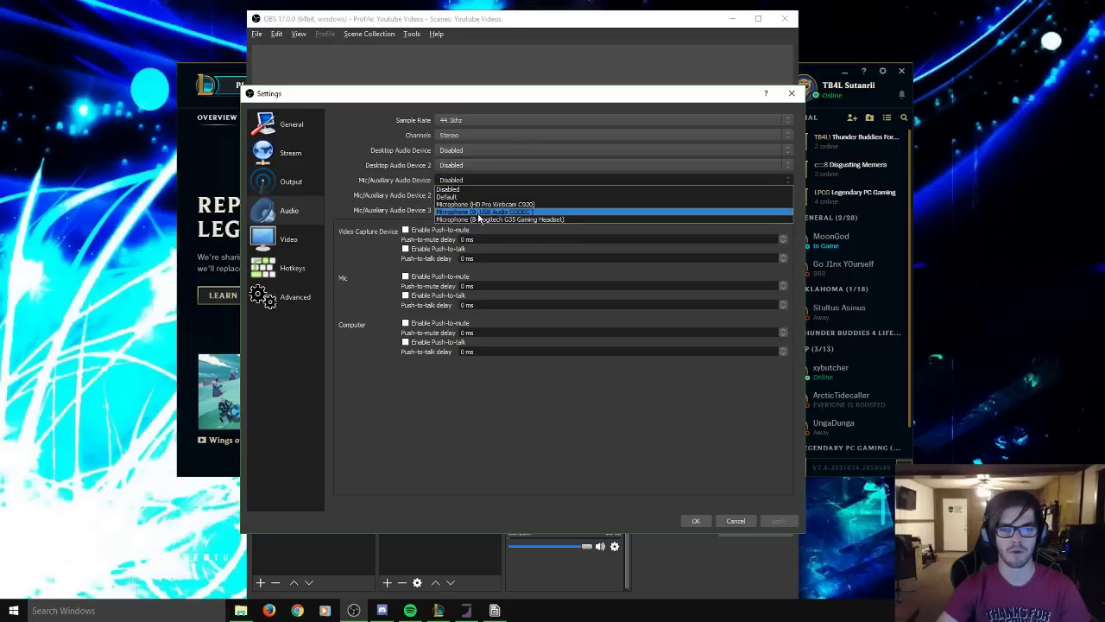
{"action": "left_click", "coordinate": [362, 225]}
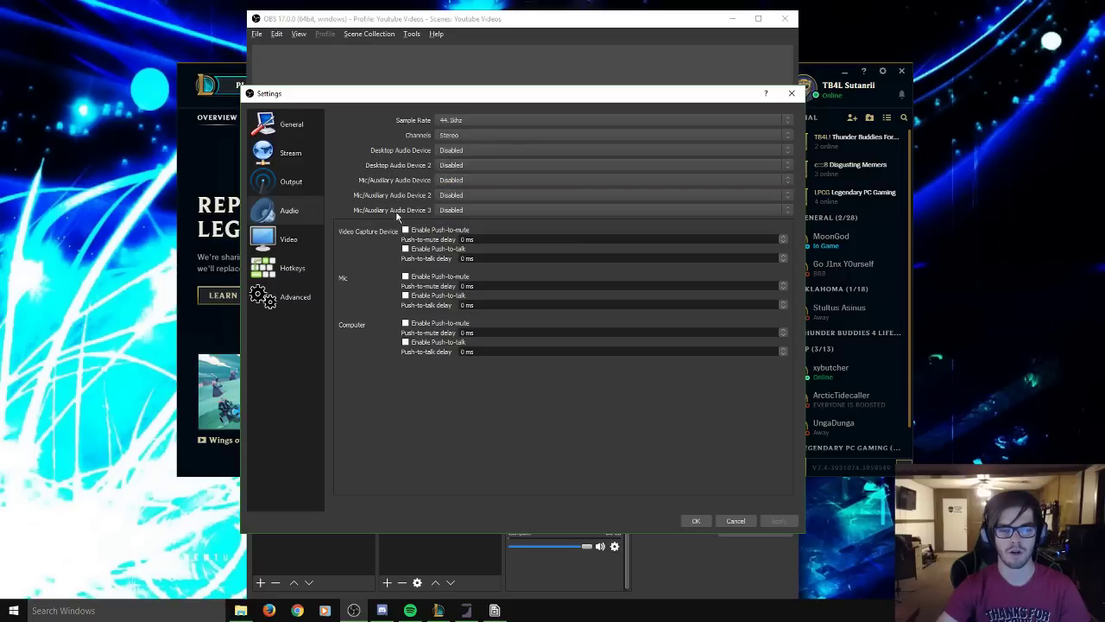
{"action": "left_click", "coordinate": [493, 195]}
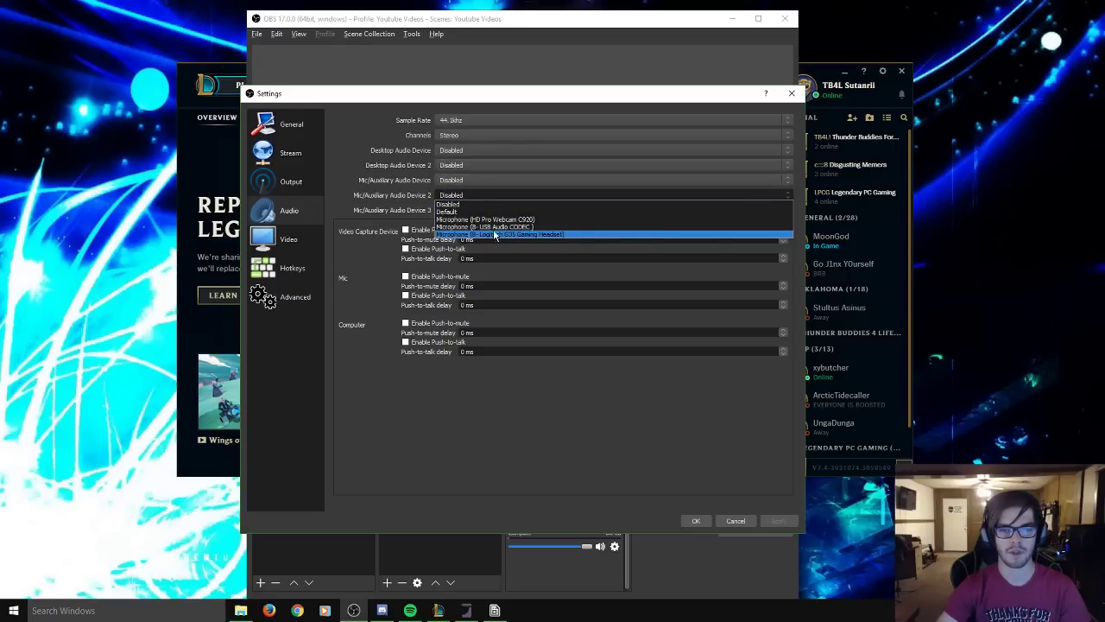
{"action": "left_click", "coordinate": [385, 207]}
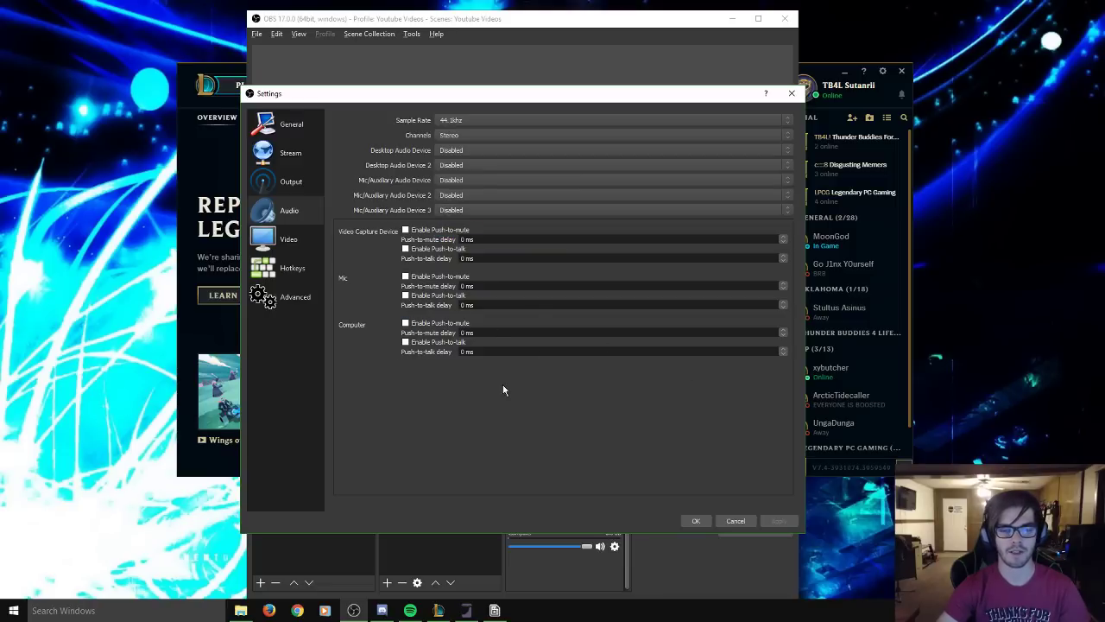
{"action": "left_click", "coordinate": [696, 520]}
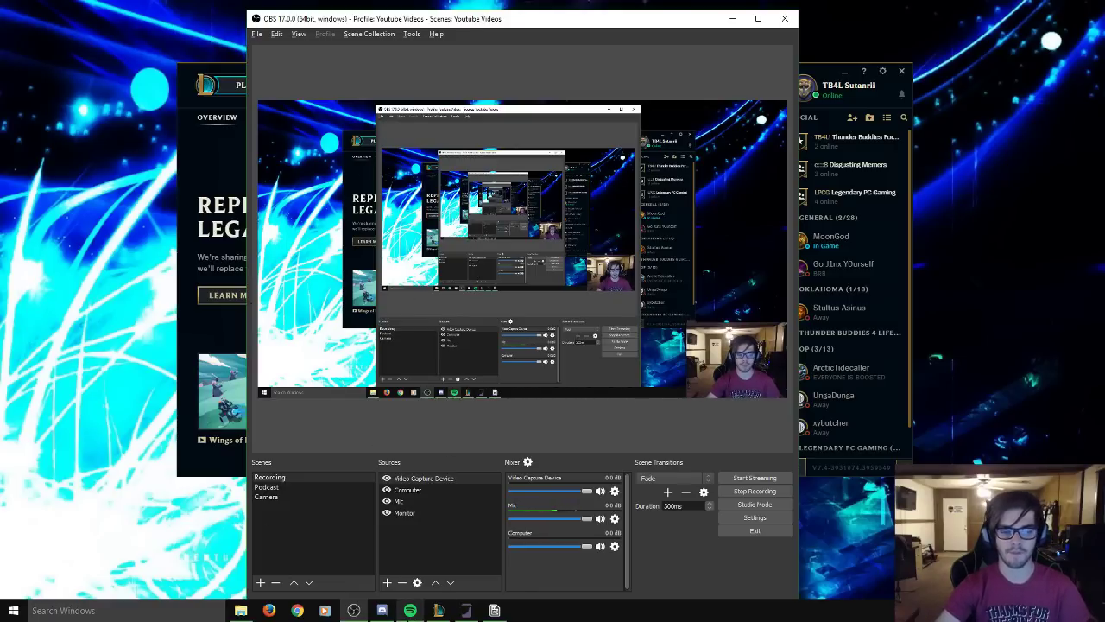
- Bring Spotify to the front, minimize OBS, and move Spotify up and to the right
{"action": "left_click", "coordinate": [411, 613]}
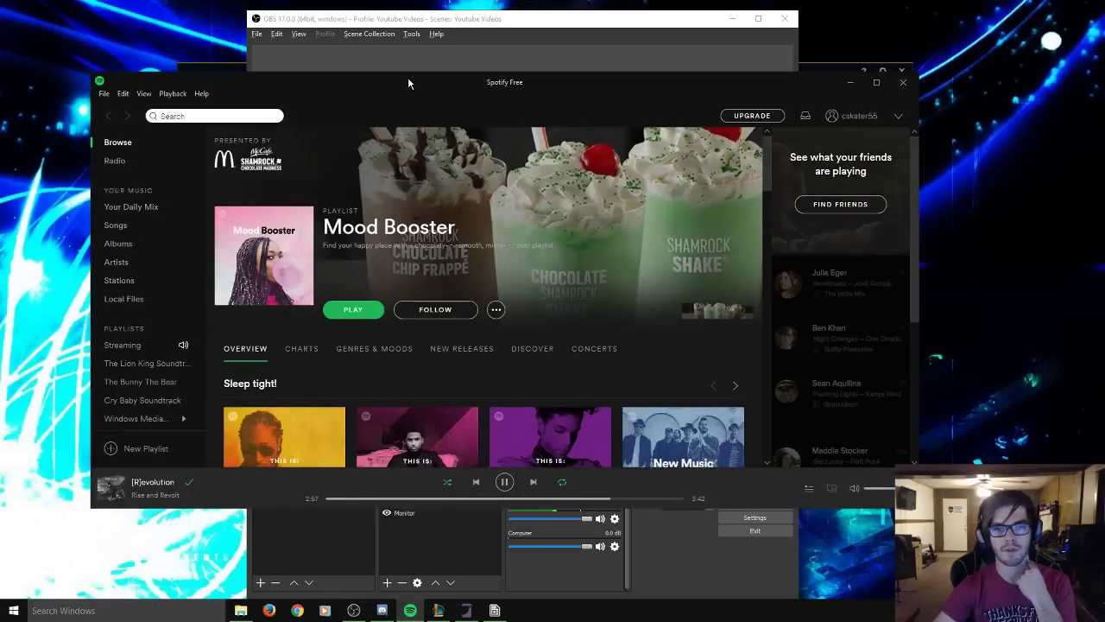
{"action": "mouse_move", "coordinate": [401, 85]}
{"action": "left_mouse_down"}
{"action": "mouse_move", "coordinate": [373, 57]}
{"action": "mouse_move", "coordinate": [398, 80]}
{"action": "left_mouse_up"}
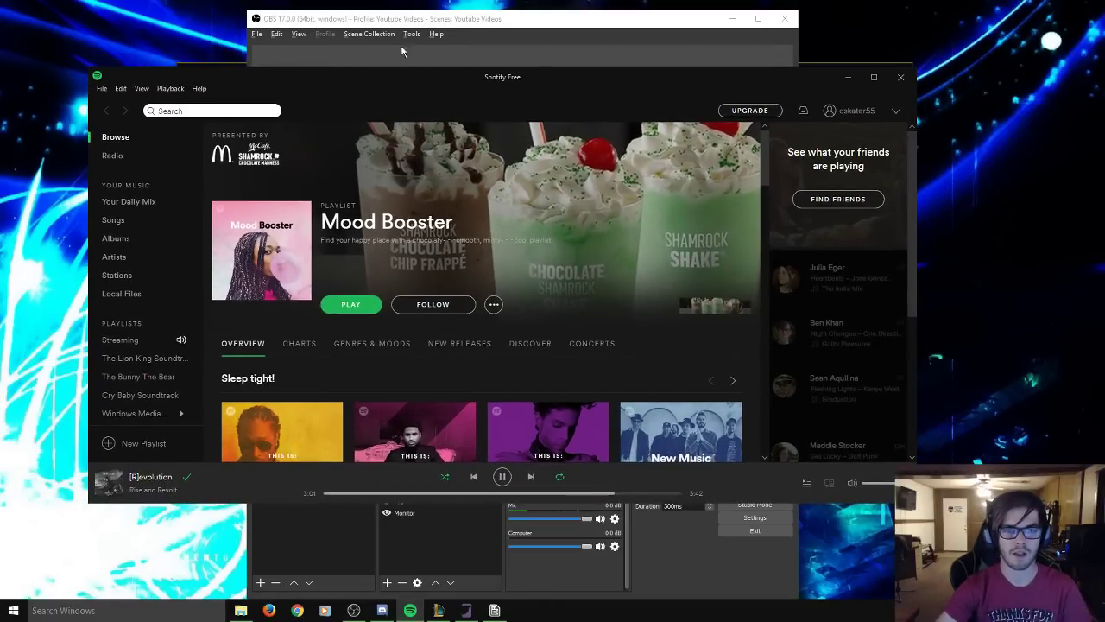
{"action": "left_click", "coordinate": [732, 18]}
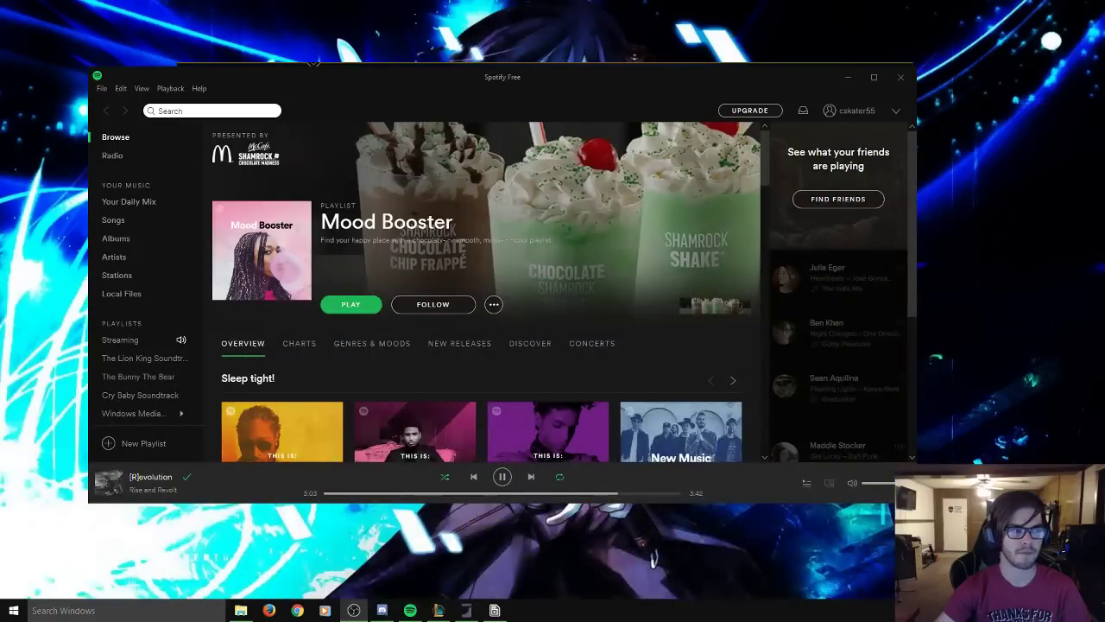
{"action": "left_click_drag", "start_coordinate": [376, 80], "coordinate": [425, 36]}
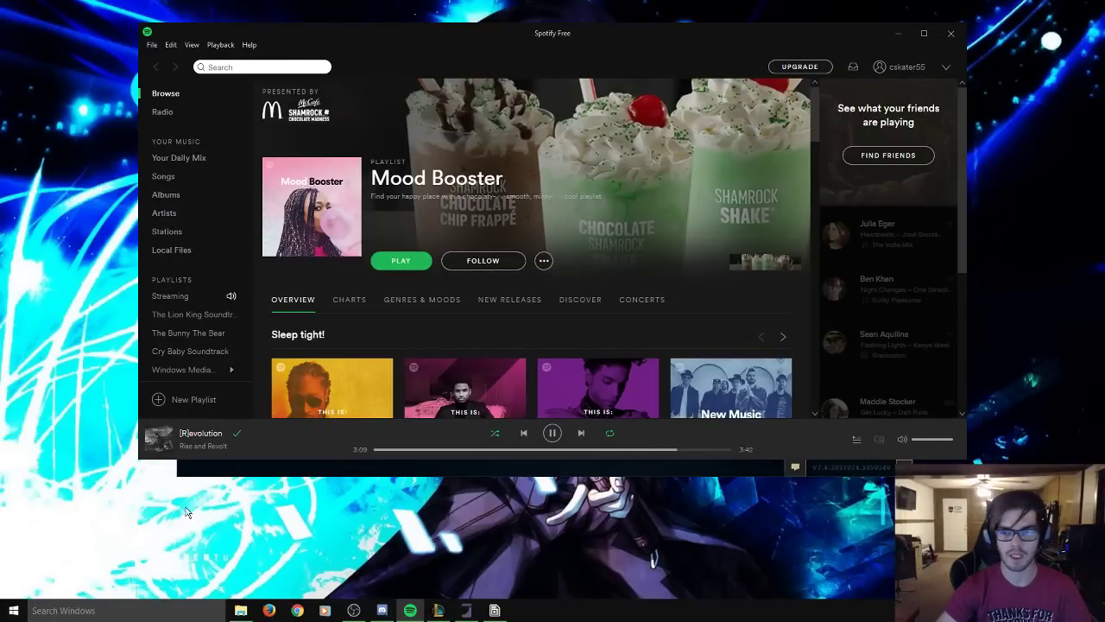
- Open the AudioRouter-0.10.2 zip from Downloads to launch Audio Router, then close Explorer
{"action": "left_click", "coordinate": [235, 611]}
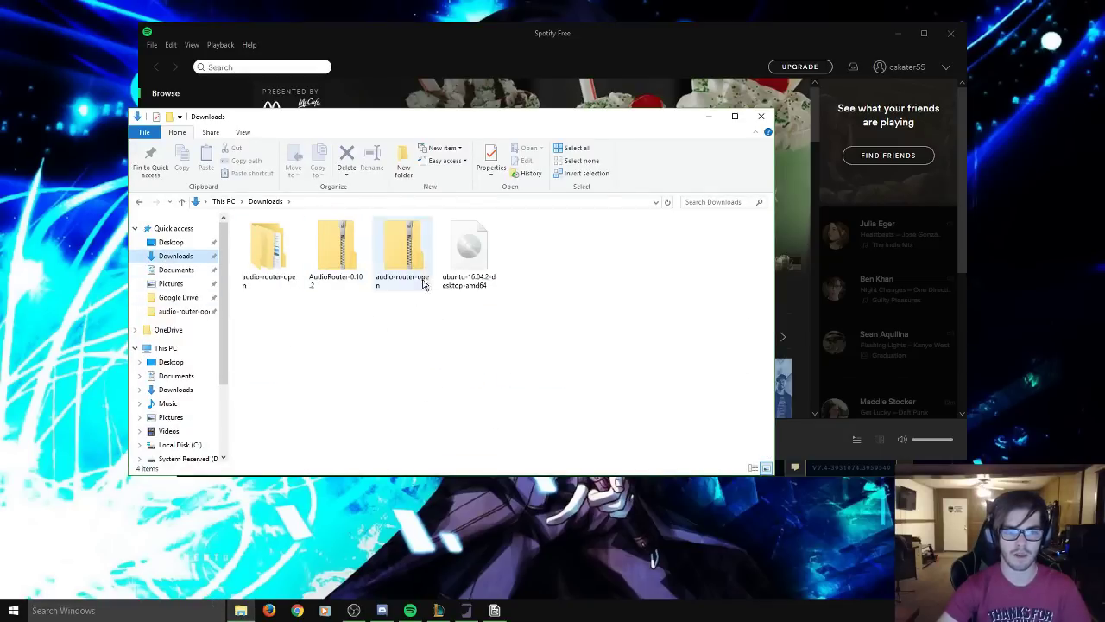
{"action": "left_click", "coordinate": [382, 268]}
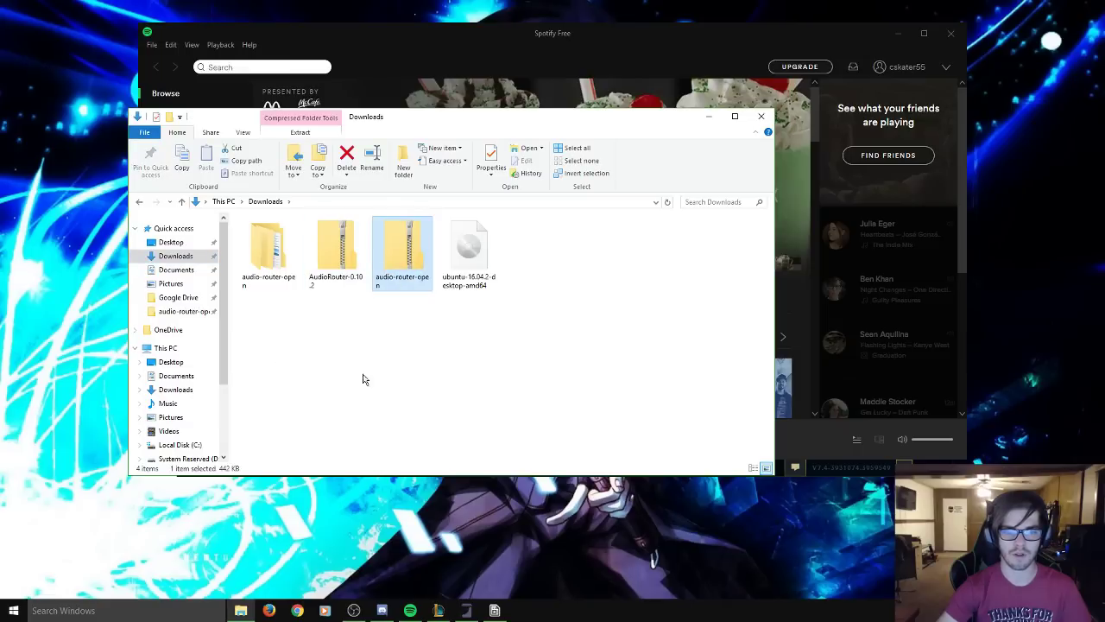
{"action": "left_click", "coordinate": [265, 264]}
{"action": "left_click", "coordinate": [315, 274]}
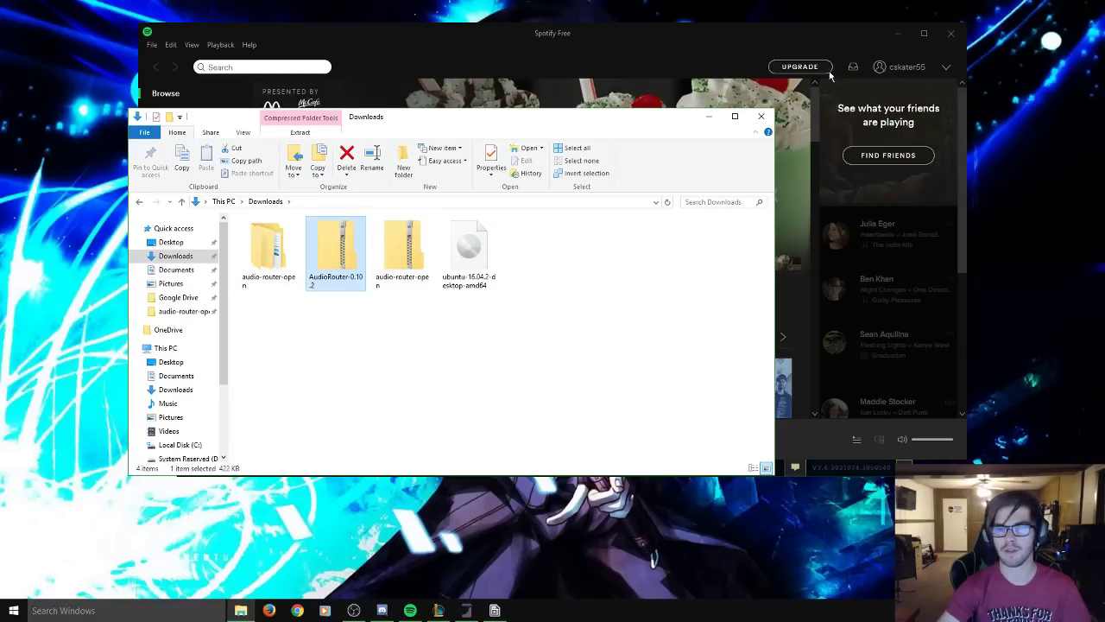
{"action": "left_click", "coordinate": [760, 116]}
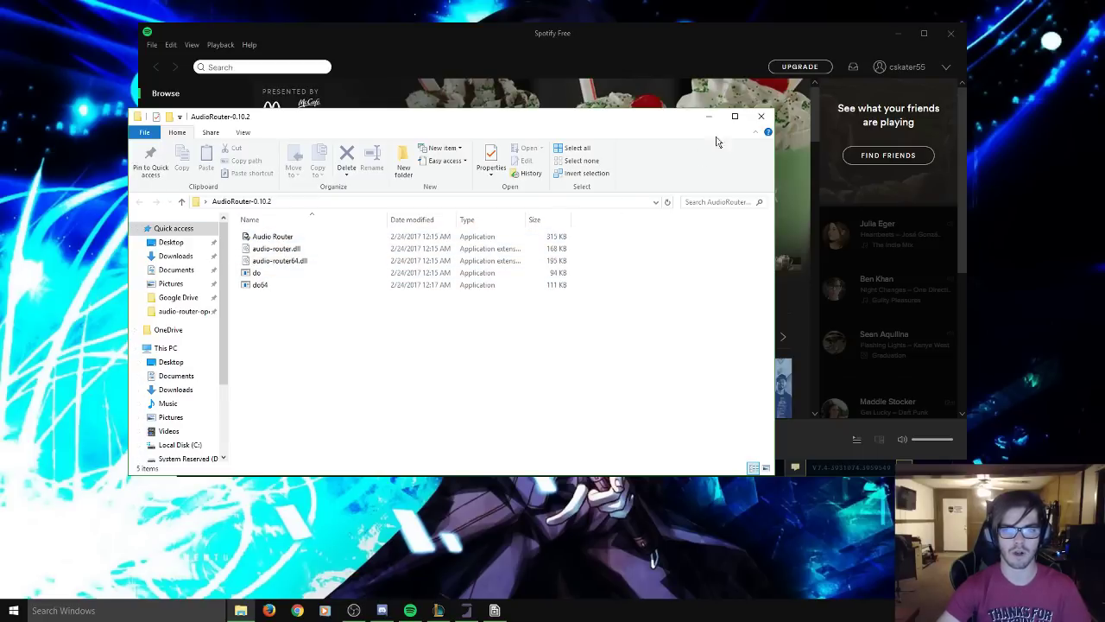
{"action": "left_click", "coordinate": [759, 117]}
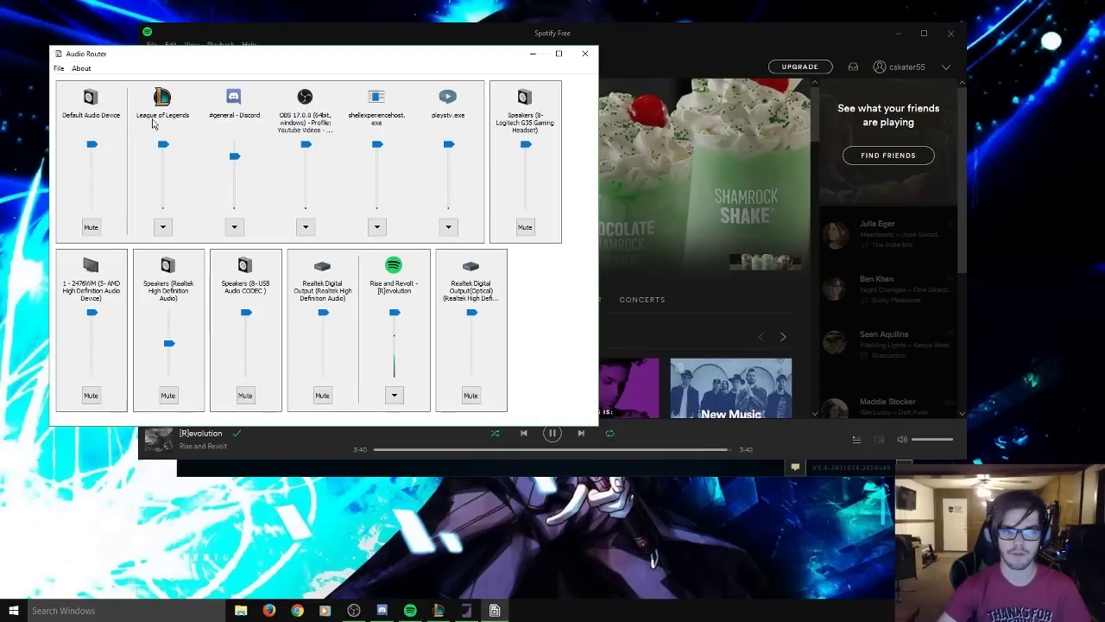
- Route Spotify to Realtek Digital Output (Realtek High Definition Audio), then minimize Audio Router
{"action": "left_click_drag", "start_coordinate": [213, 50], "coordinate": [305, 50]}
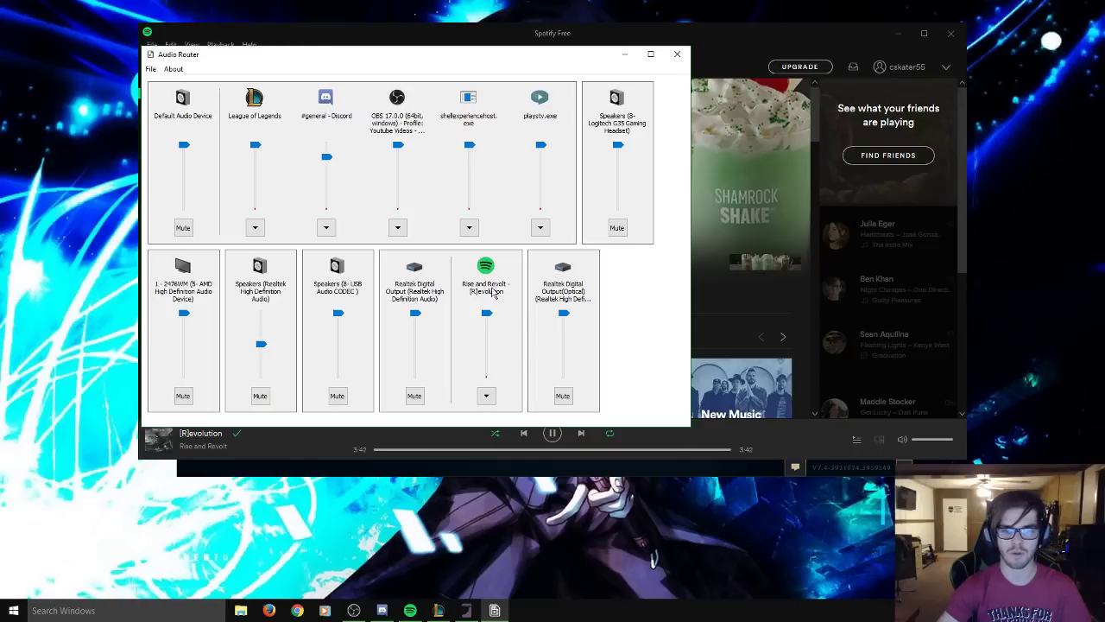
{"action": "left_click", "coordinate": [486, 395]}
{"action": "left_click", "coordinate": [507, 442]}
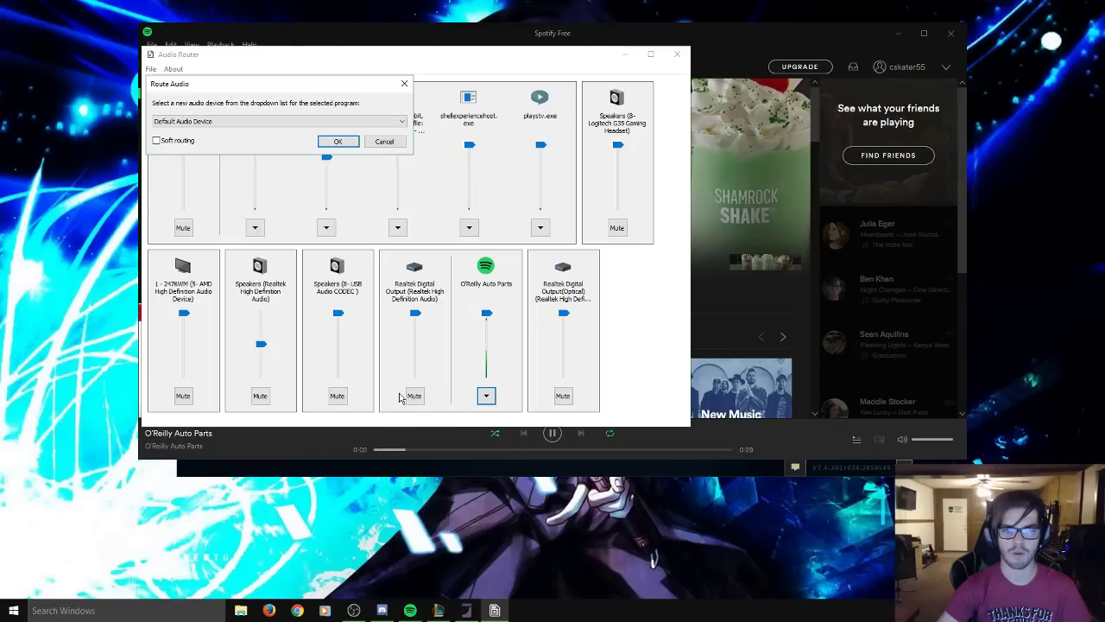
{"action": "left_click", "coordinate": [247, 125]}
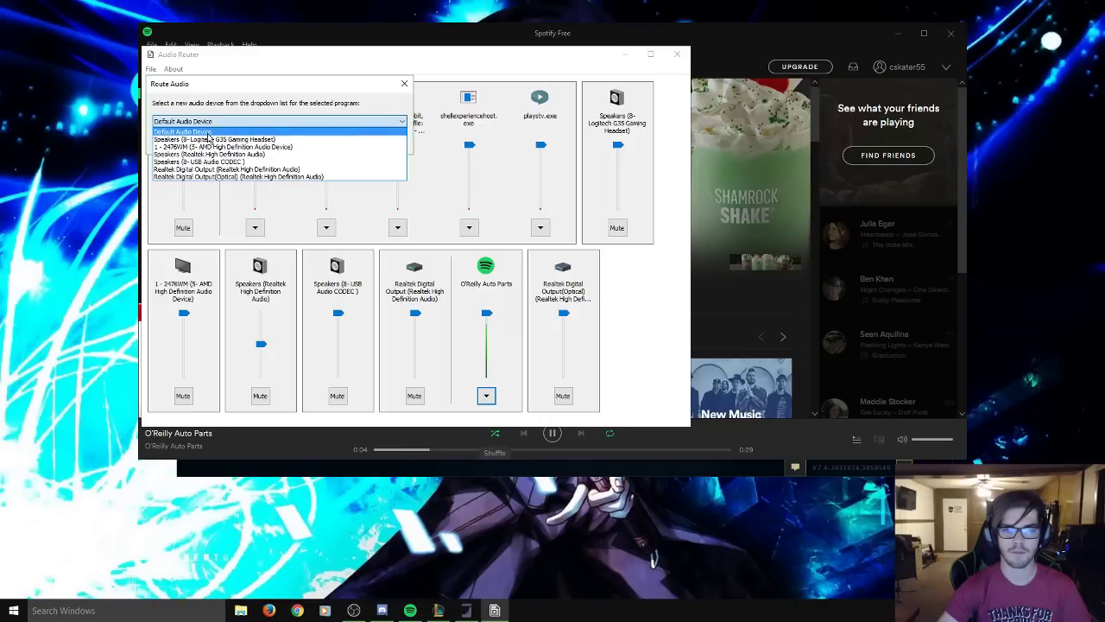
{"action": "left_click", "coordinate": [198, 171]}
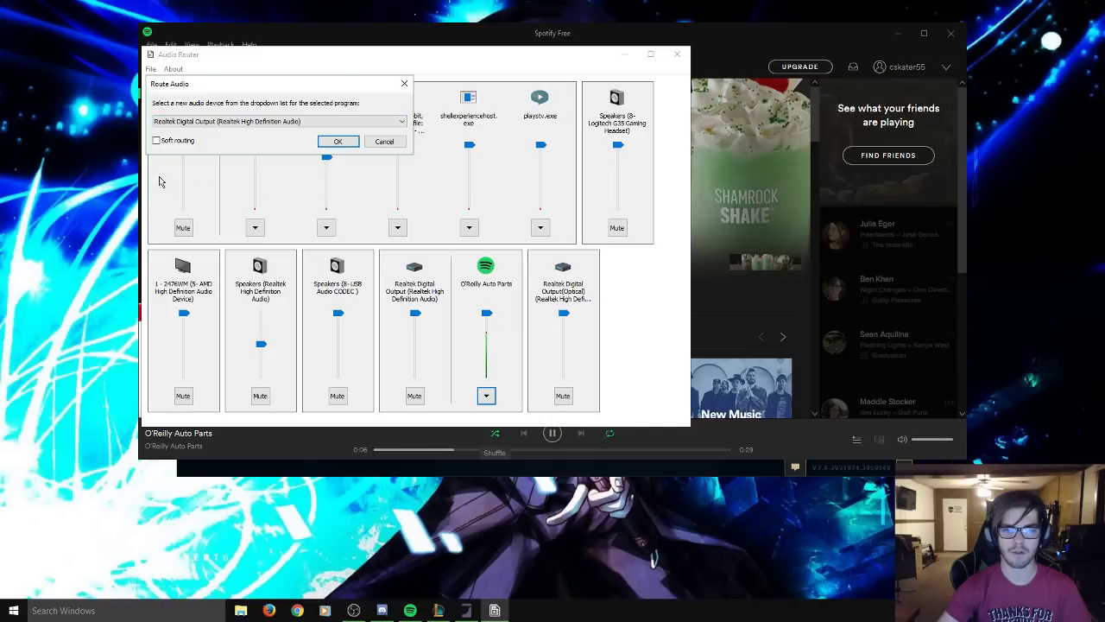
{"action": "left_click", "coordinate": [336, 142]}
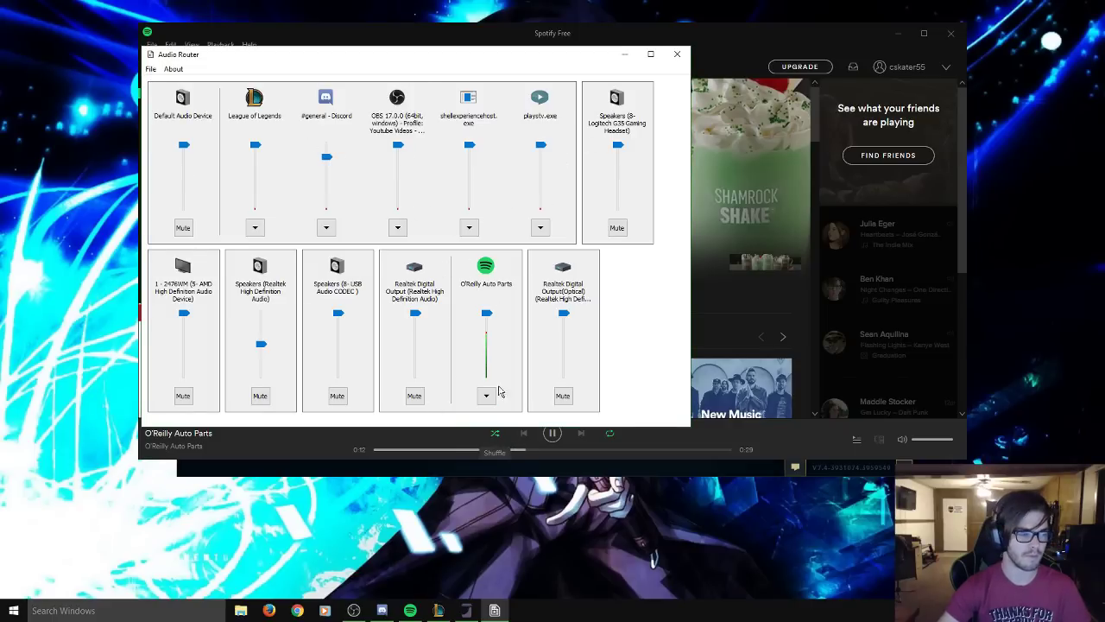
{"action": "left_click", "coordinate": [626, 54]}
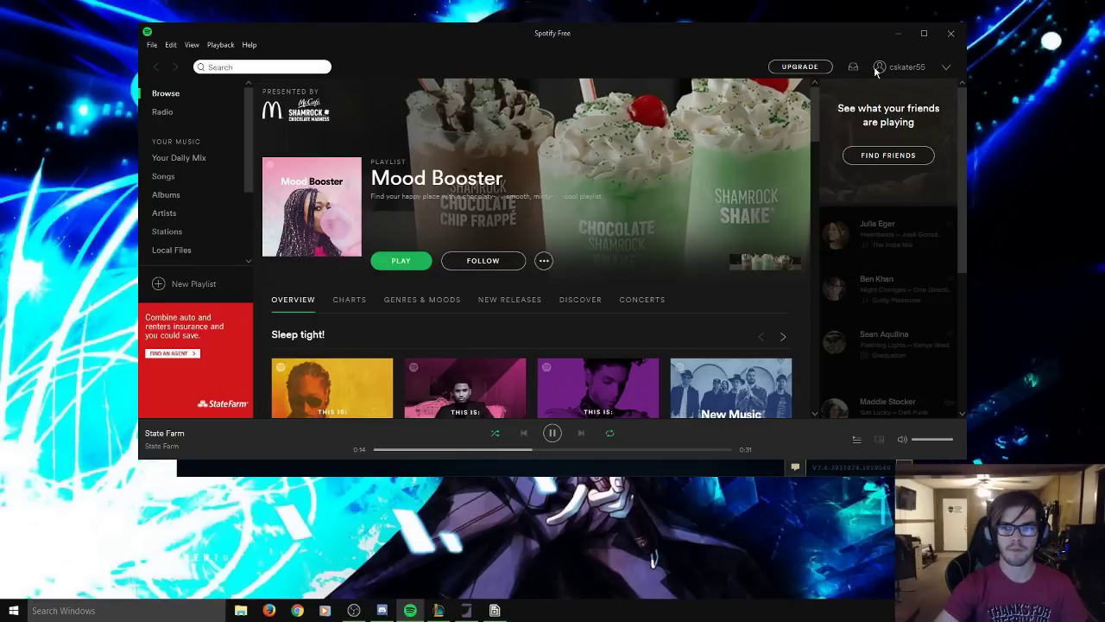
- Minimize Spotify to reveal the League of Legends client home page
{"action": "left_click", "coordinate": [897, 40]}
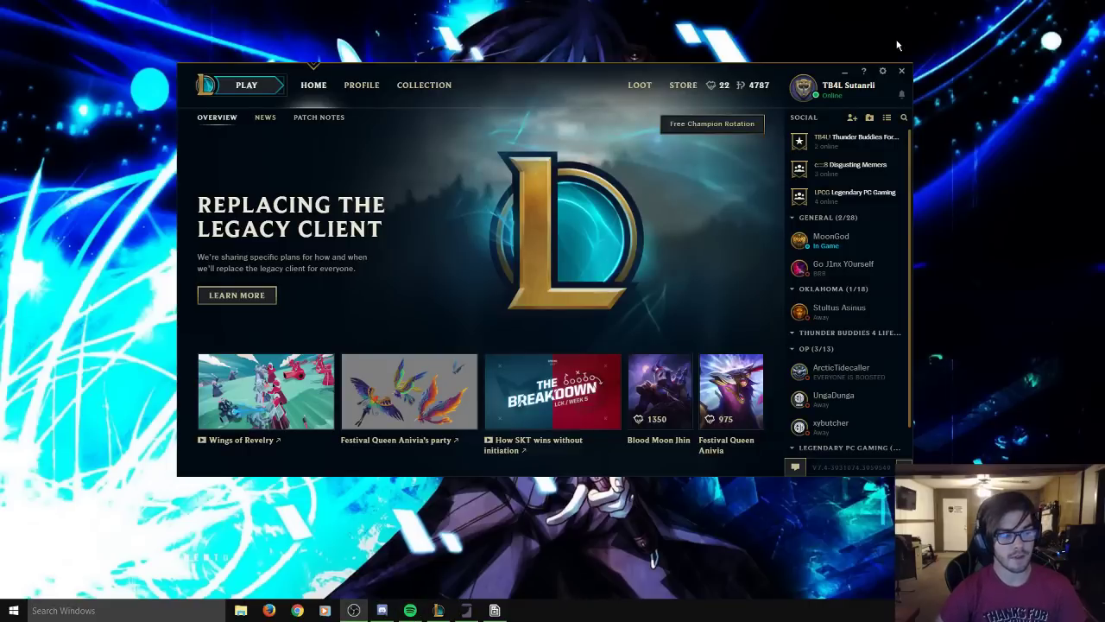